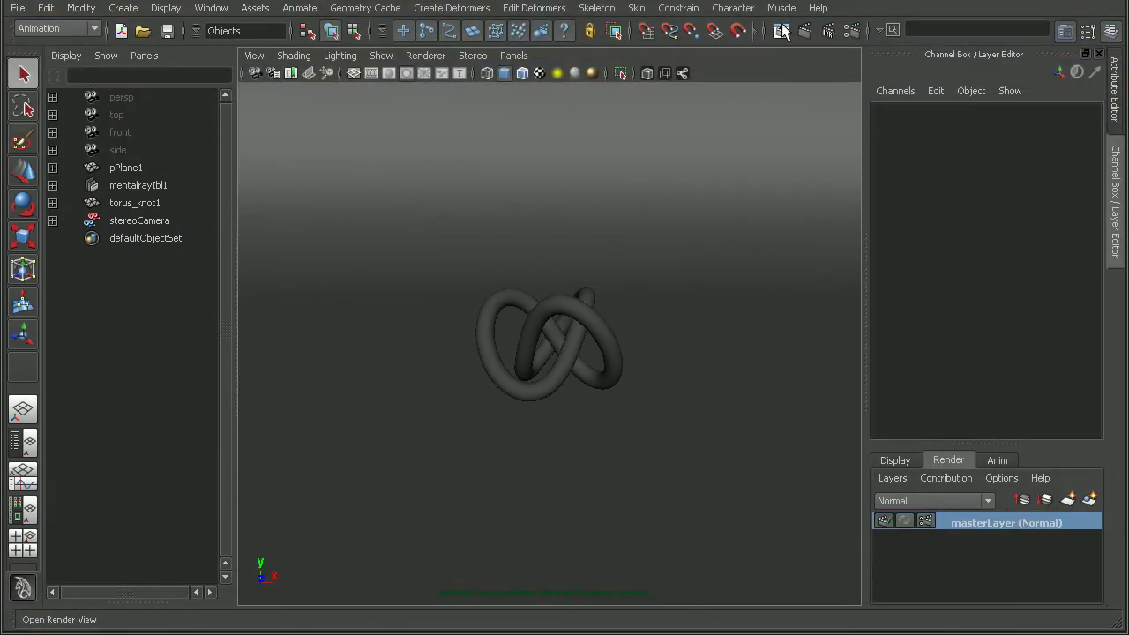
# Step: Review the stereoCameraLeft and stereoCameraRight renders of the torus knot in the Render View, and close it
pyautogui.click(780, 32)
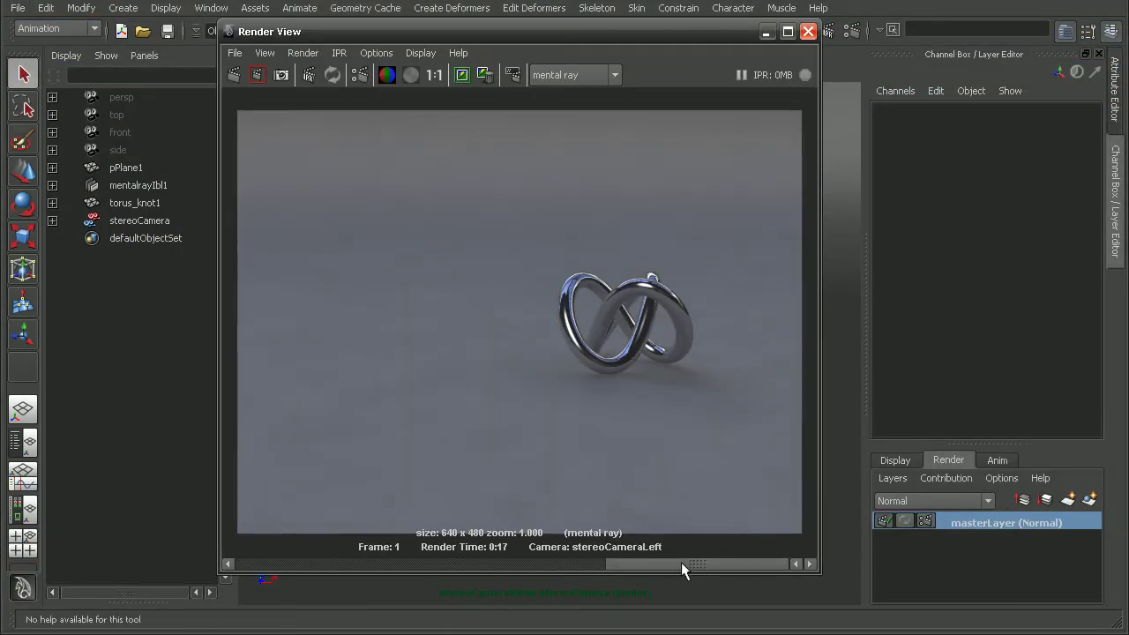
pyautogui.moveTo(679, 561); pyautogui.dragTo(537, 559)
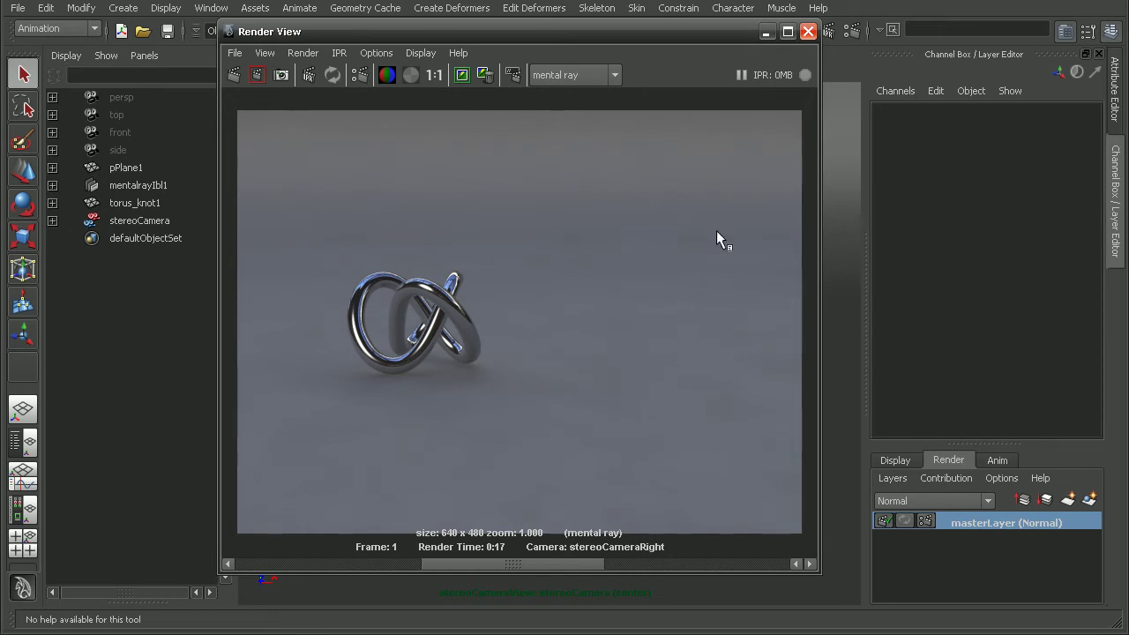
pyautogui.click(807, 31)
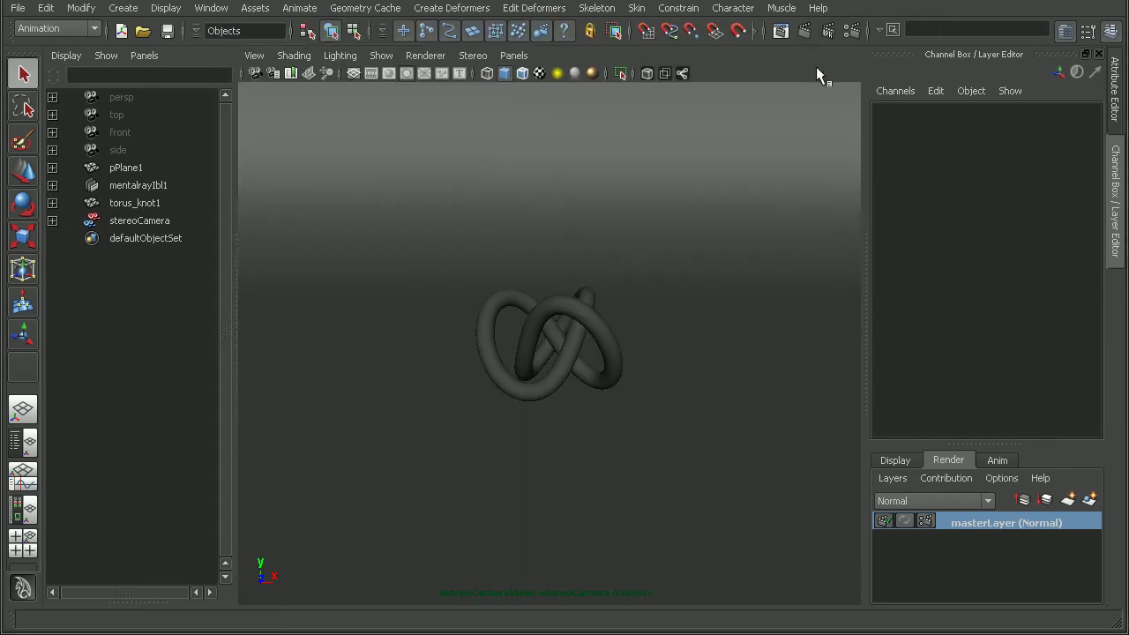
# Step: Copy the masterLayer render layer and rename the copy depthRenderLayer
pyautogui.rightClick(970, 524)
pyautogui.click(1011, 620)
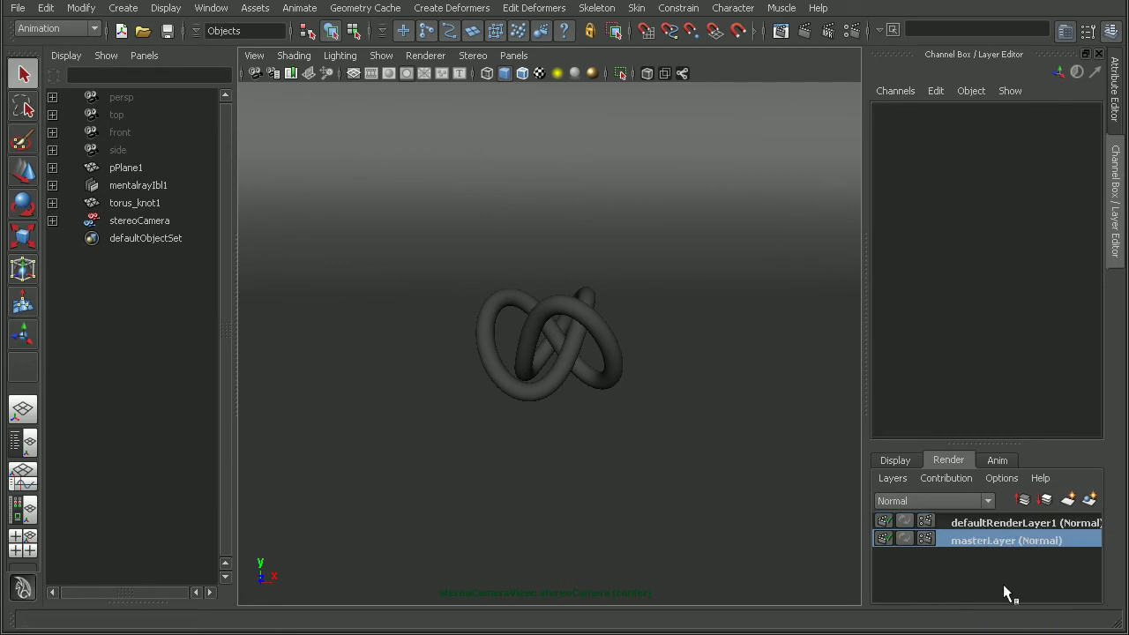
pyautogui.click(980, 523)
pyautogui.doubleClick(981, 522)
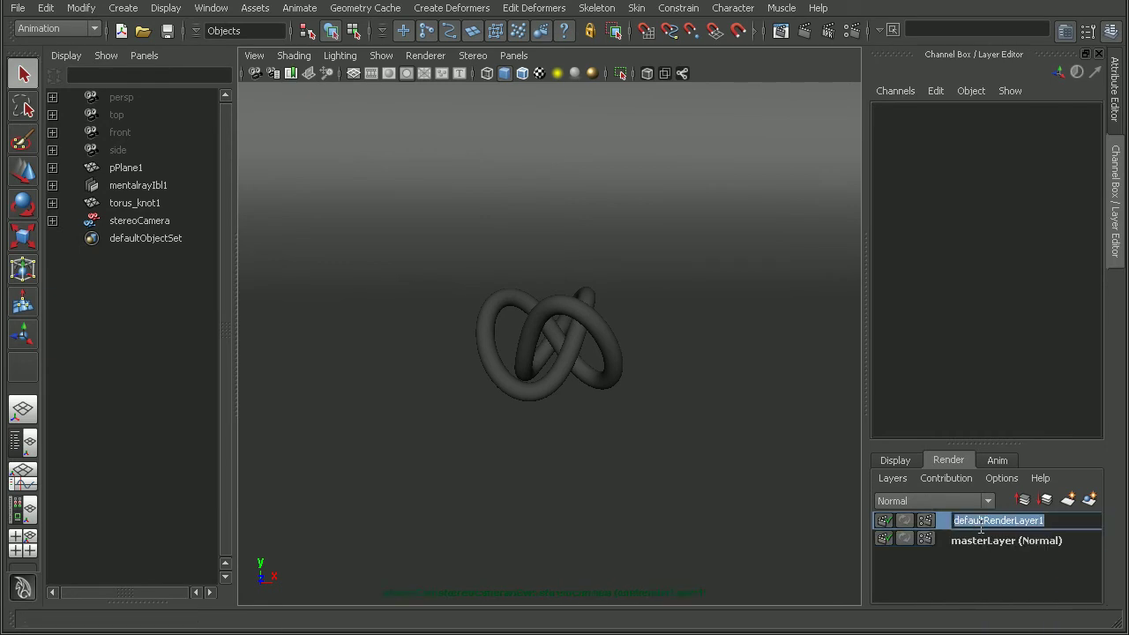
pyautogui.write('depthRedner')
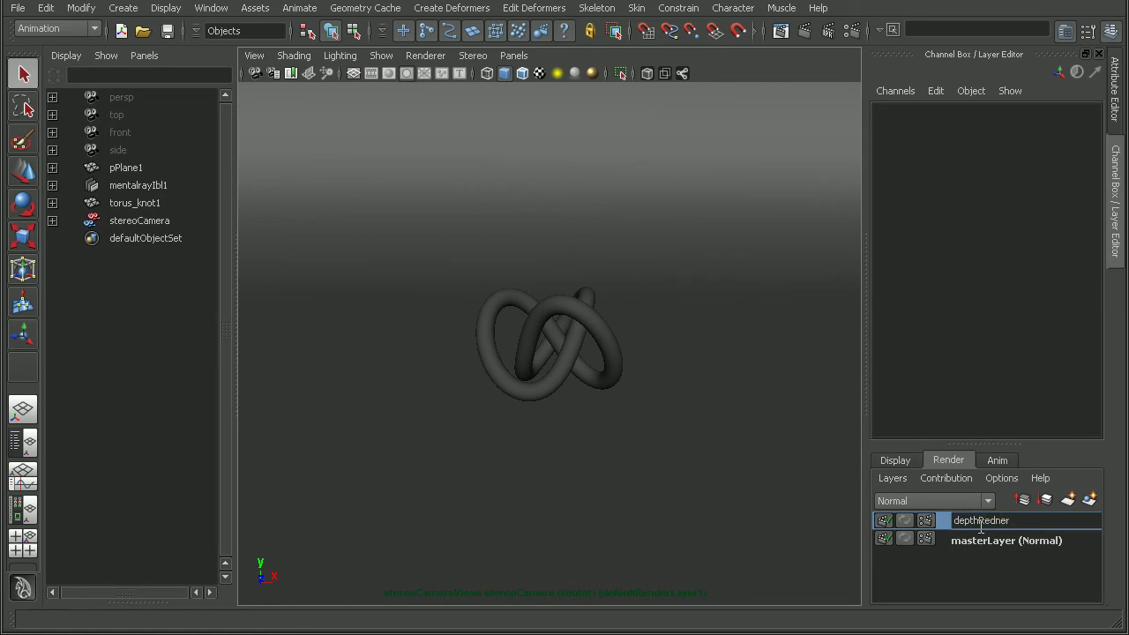
pyautogui.press('BackSpace')
pyautogui.press('BackSpace')
pyautogui.press('BackSpace')
pyautogui.write('nderLayer')
pyautogui.press('Return')
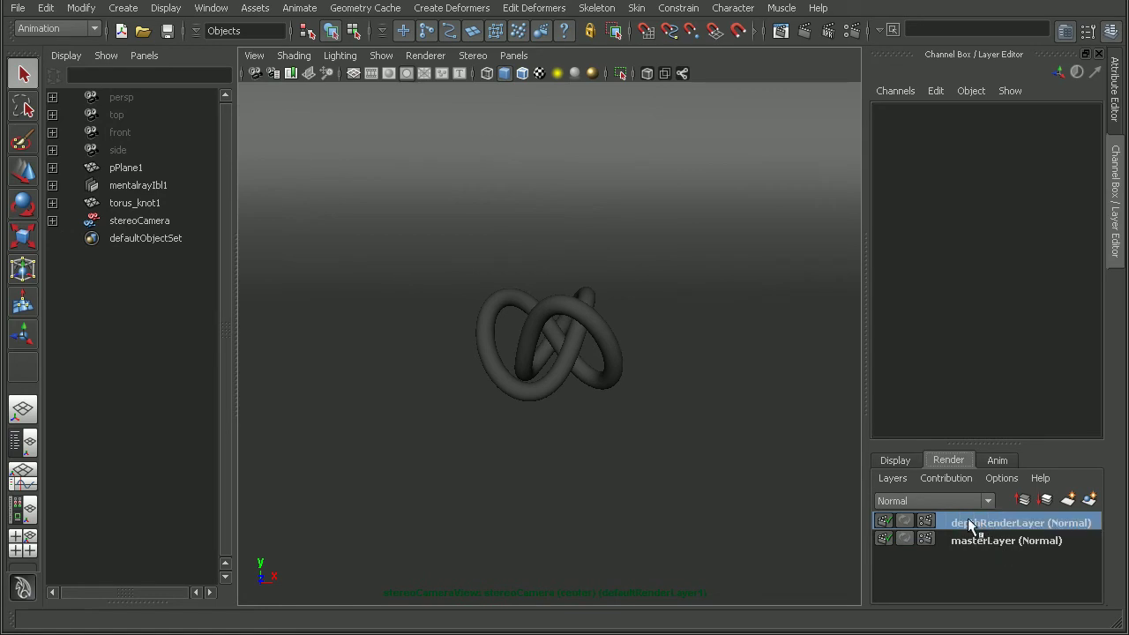
# Step: Apply the Luminance Depth preset to depthRenderLayer through its attributes
pyautogui.click(892, 477)
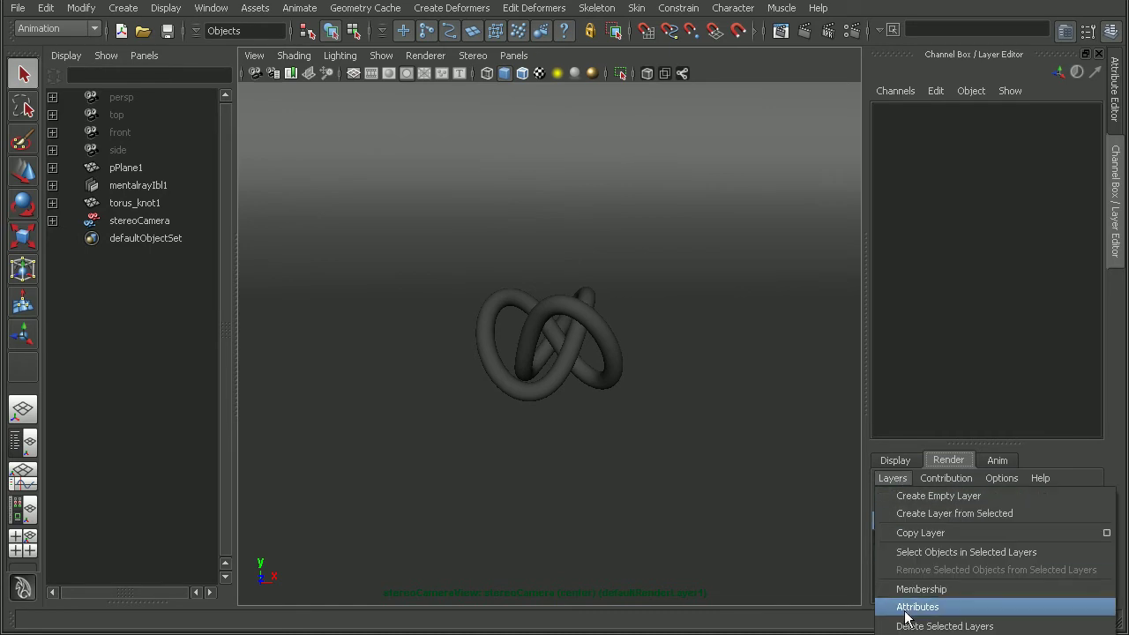
pyautogui.click(937, 607)
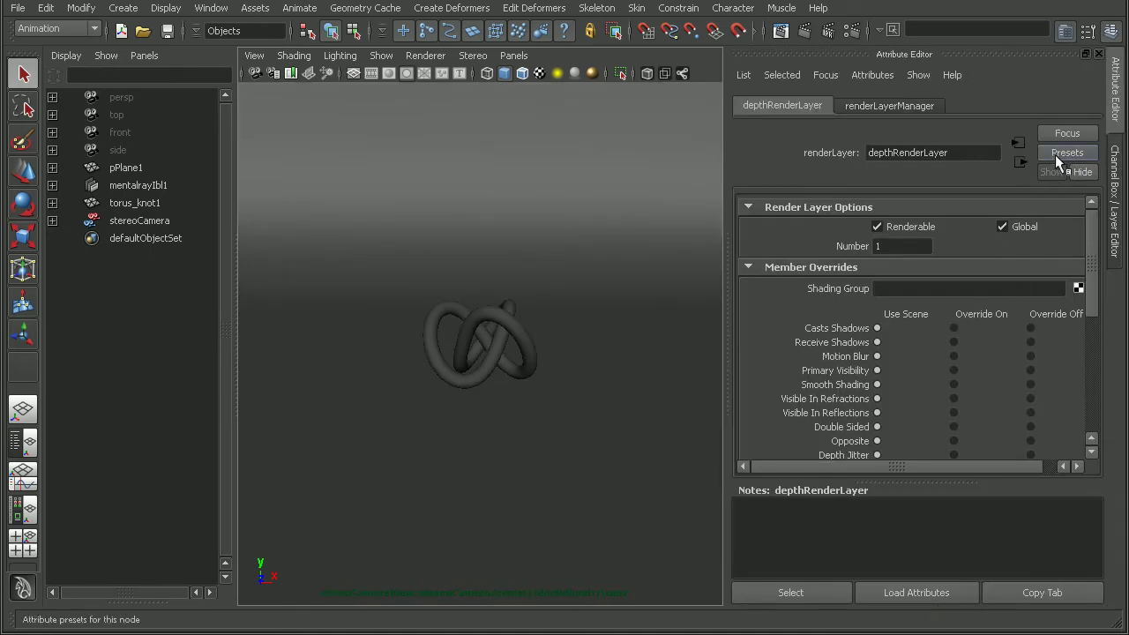
pyautogui.click(1071, 154)
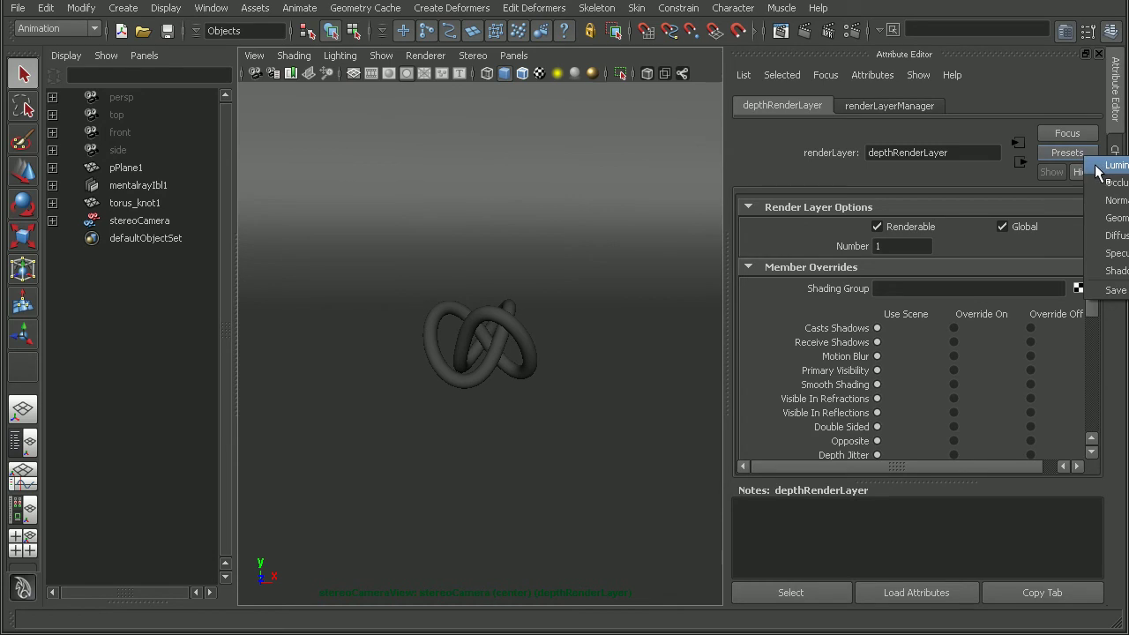
pyautogui.click(1097, 167)
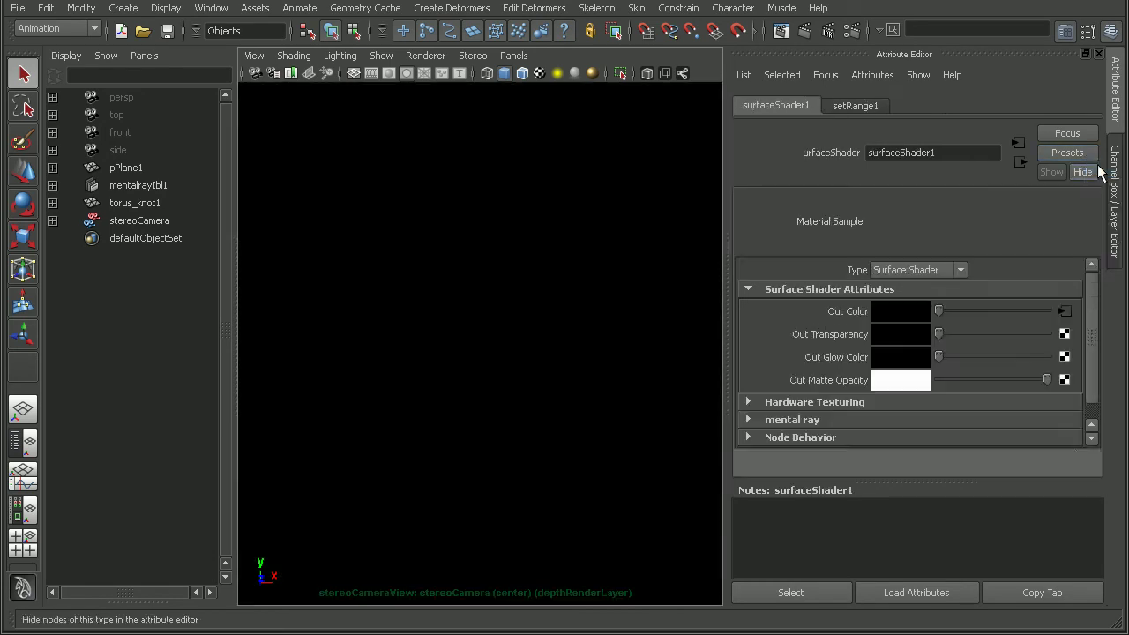
# Step: Render depthRenderLayer from the stereo rig's stereoCameraLeft camera in the Render View
pyautogui.click(785, 36)
pyautogui.moveTo(568, 29); pyautogui.dragTo(604, 36)
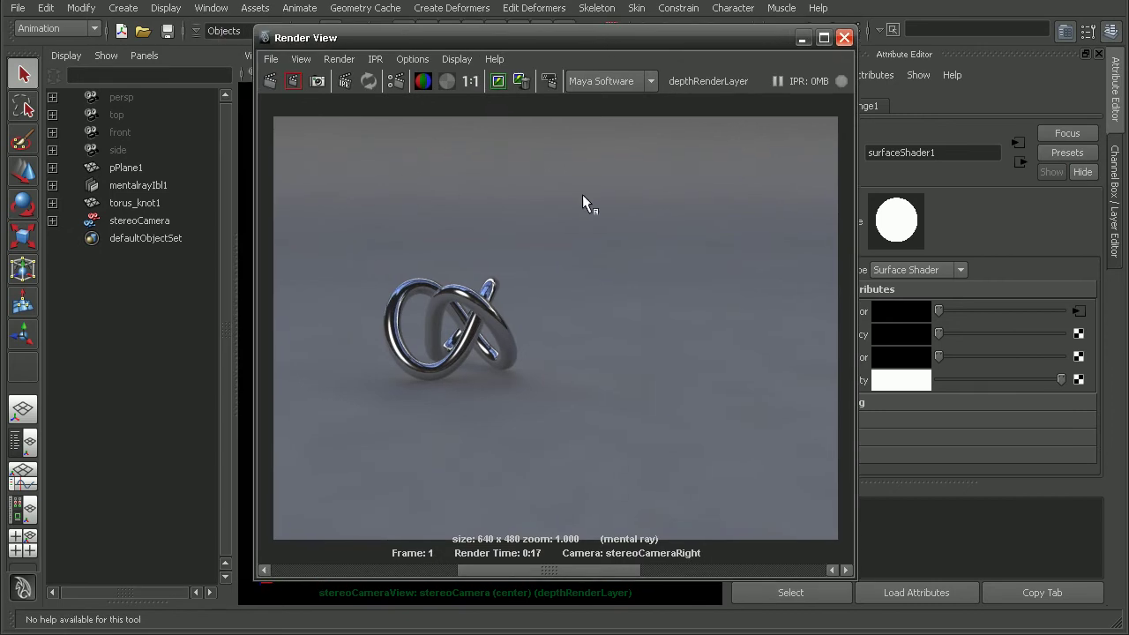
pyautogui.click(1114, 246)
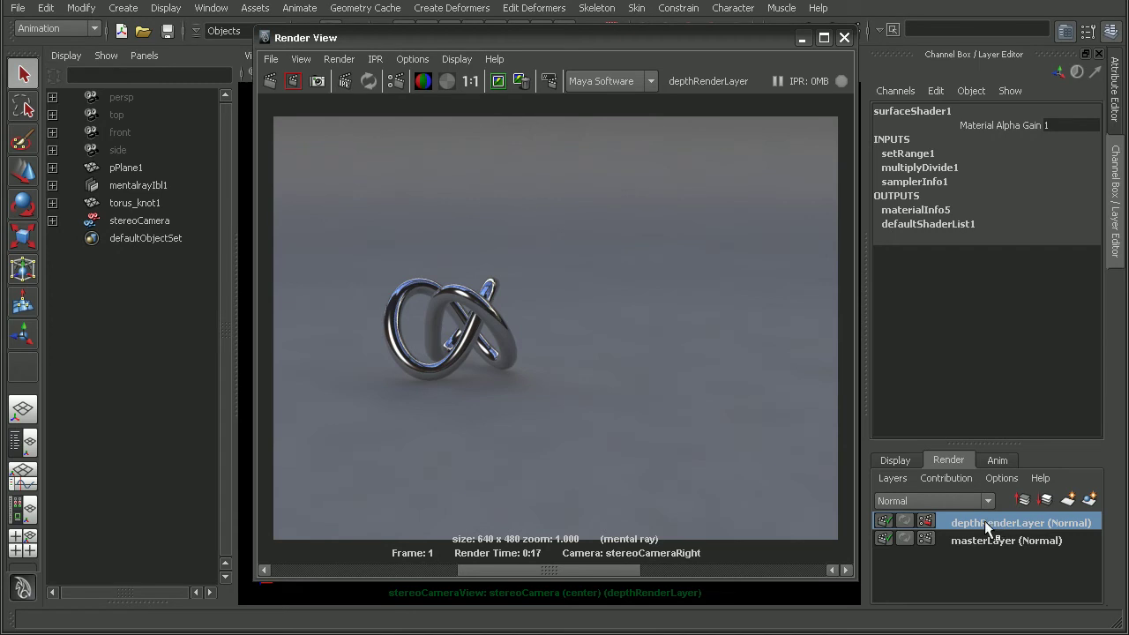
pyautogui.click(338, 59)
pyautogui.moveTo(357, 160)
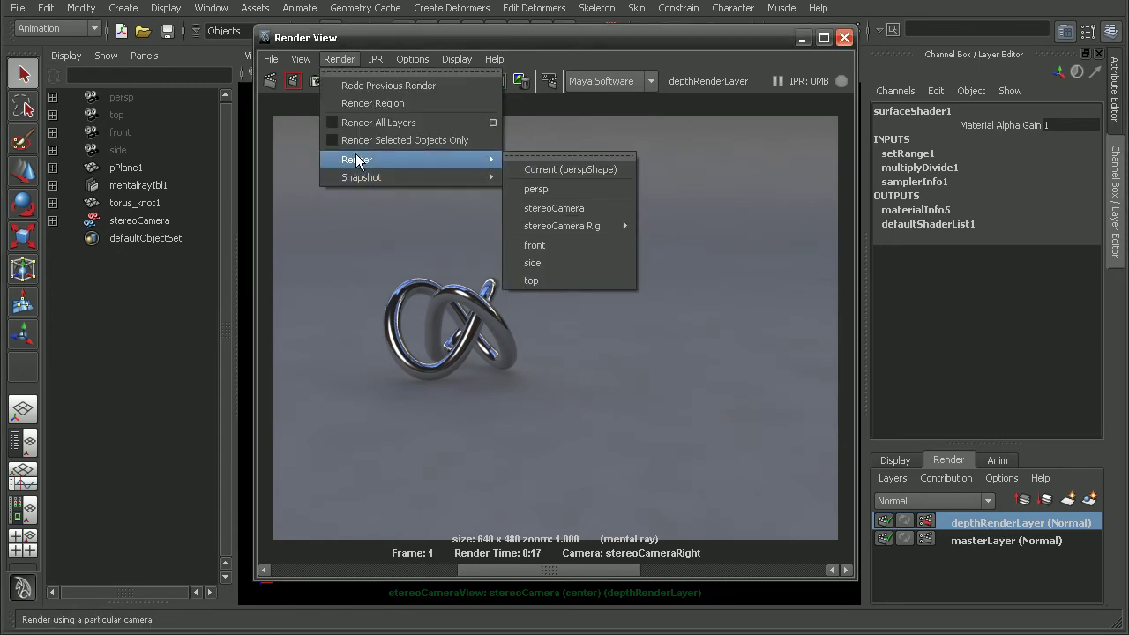
pyautogui.moveTo(562, 226)
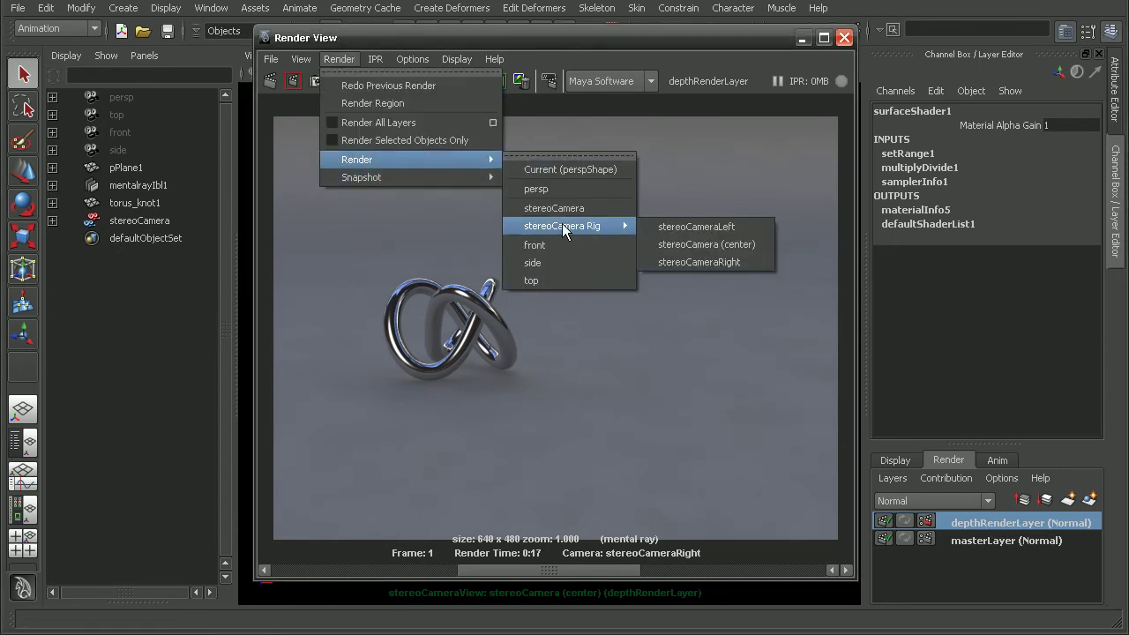
pyautogui.click(687, 226)
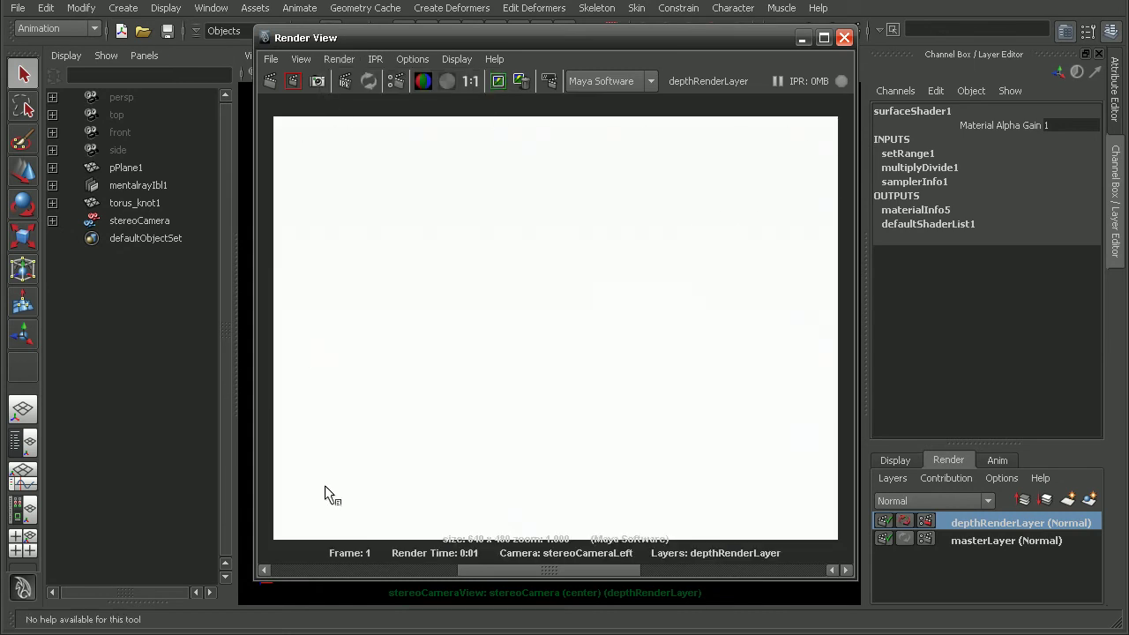
# Step: Render depthRenderLayer from the stereo rig's stereoCameraRight camera
pyautogui.click(339, 59)
pyautogui.moveTo(366, 159)
pyautogui.moveTo(599, 227)
pyautogui.click(731, 261)
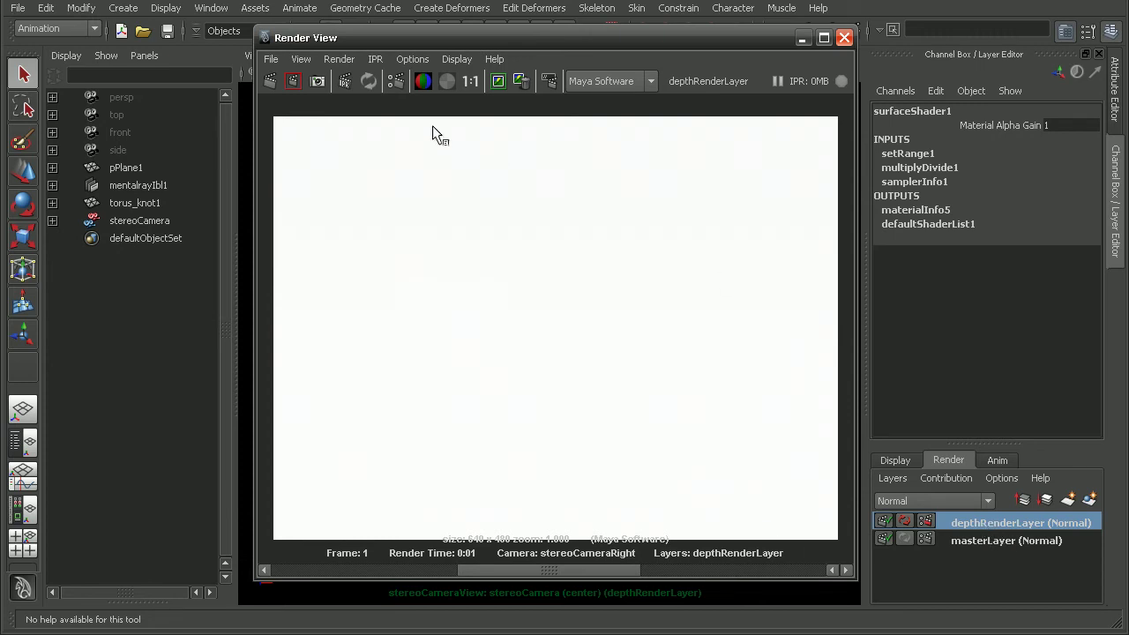
# Step: Render depthRenderLayer from the persp camera and close the Render View
pyautogui.click(343, 58)
pyautogui.moveTo(357, 163)
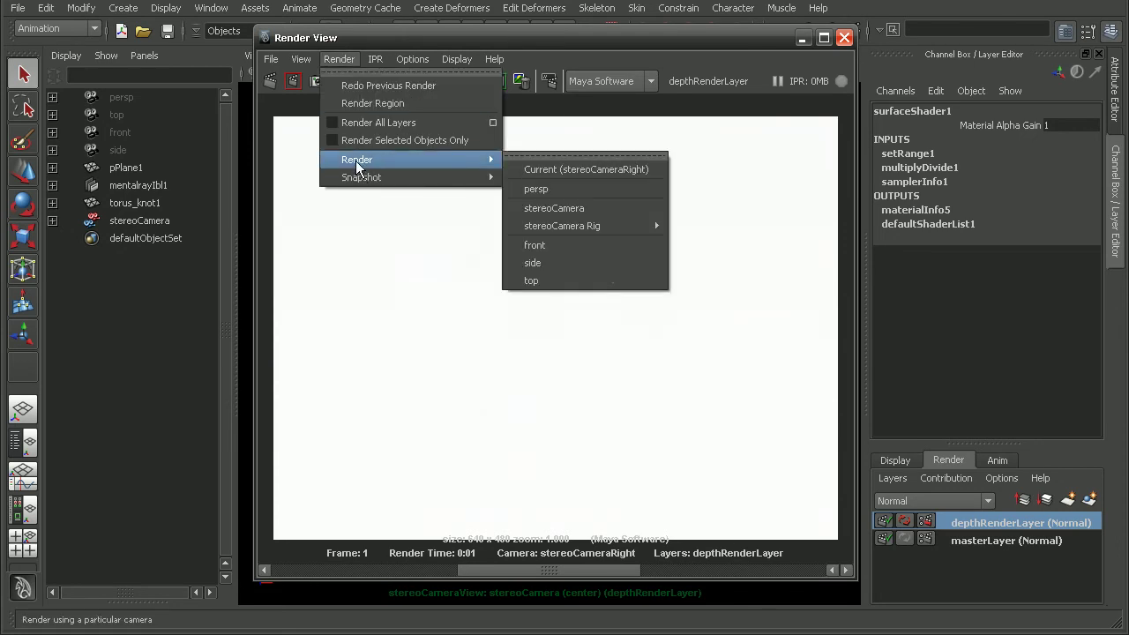
pyautogui.click(536, 189)
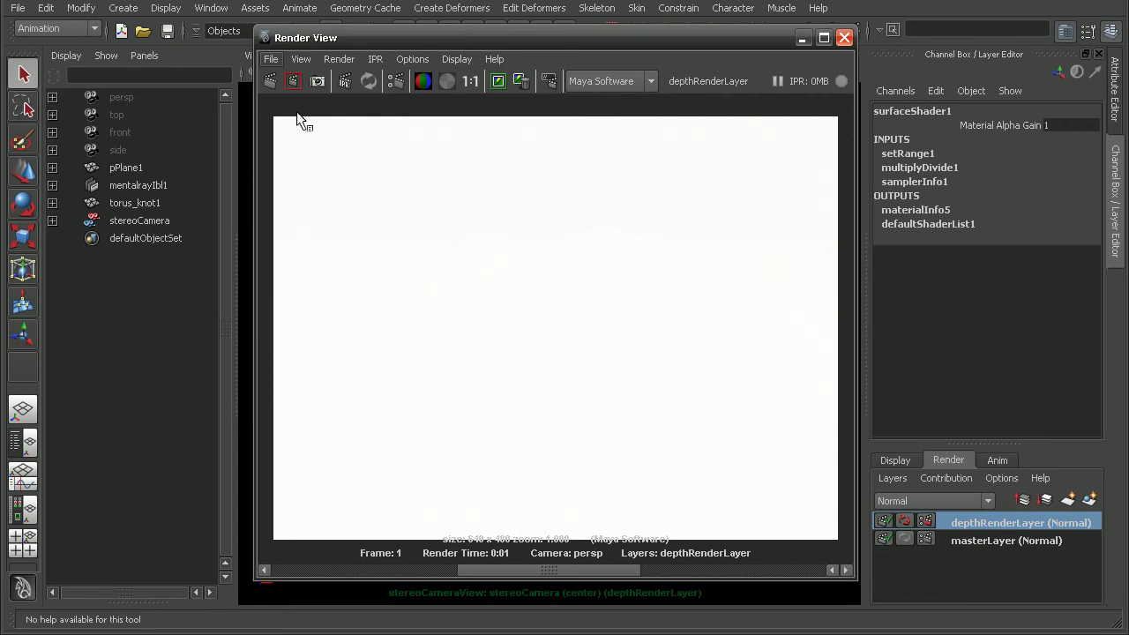
pyautogui.click(844, 38)
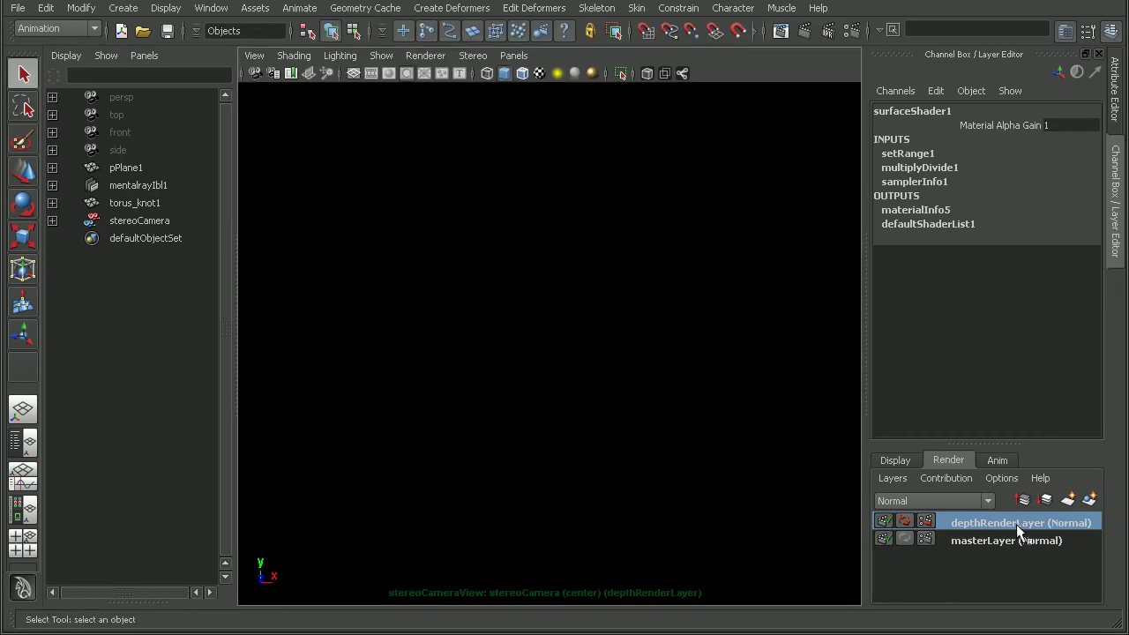
# Step: Switch to the Hypershade layout and graph surfaceShader1's shading network, showing only the work area
pyautogui.click(36, 506)
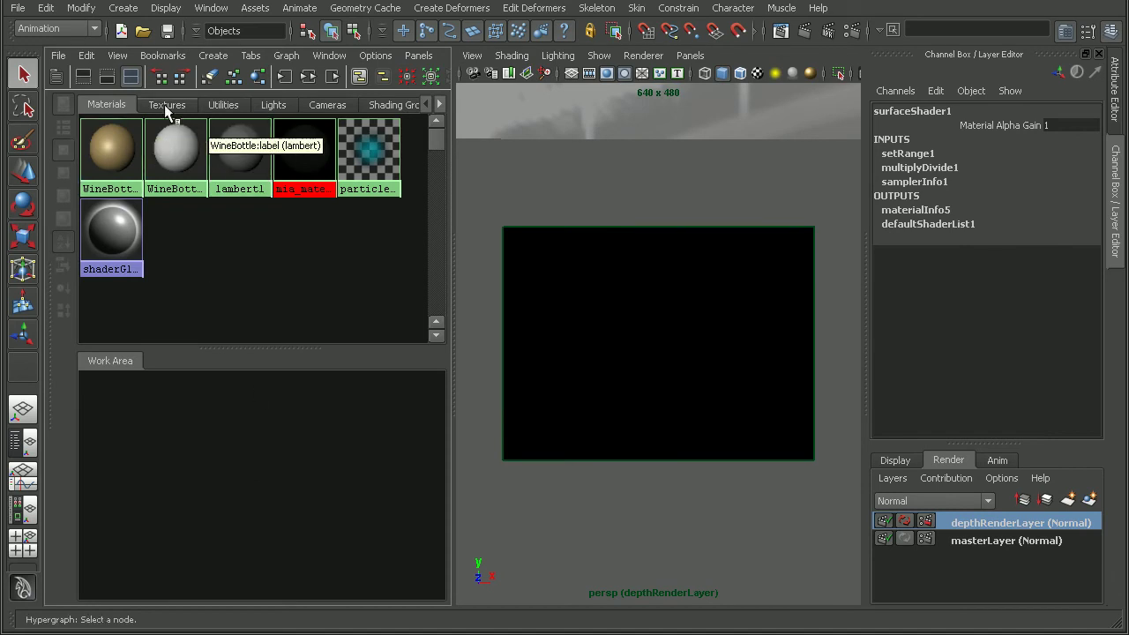
pyautogui.click(116, 102)
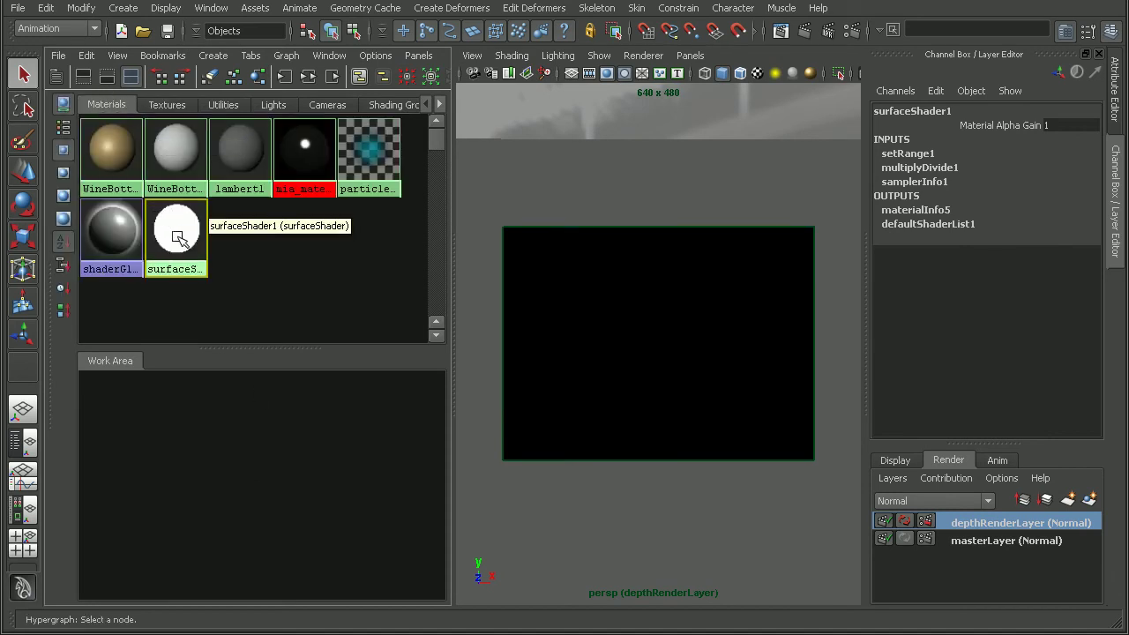
pyautogui.click(308, 76)
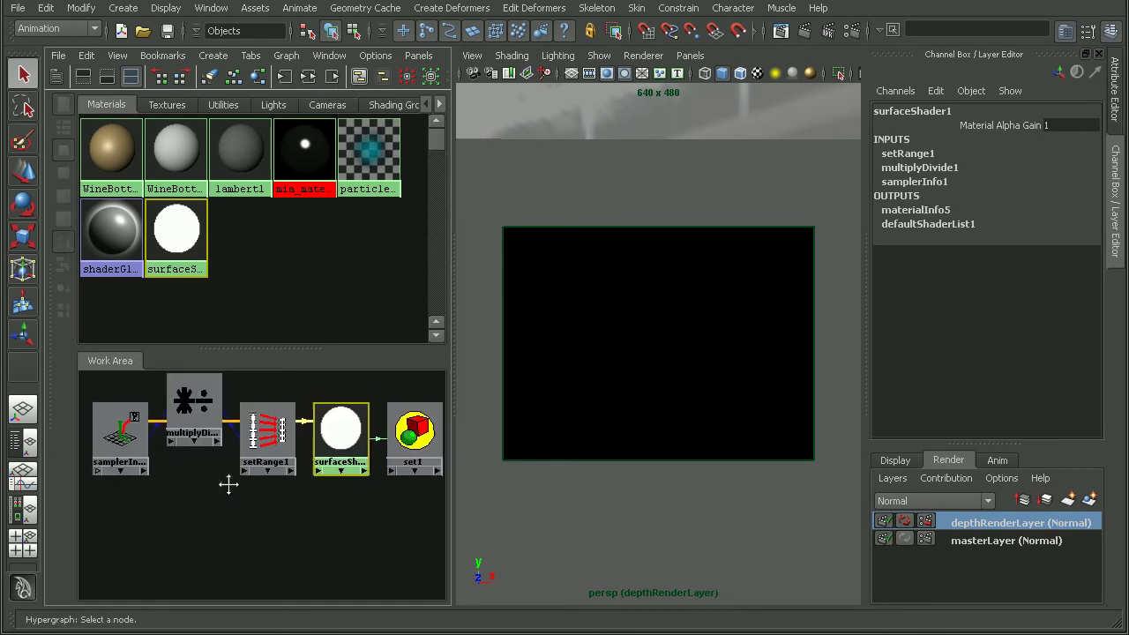
pyautogui.click(107, 76)
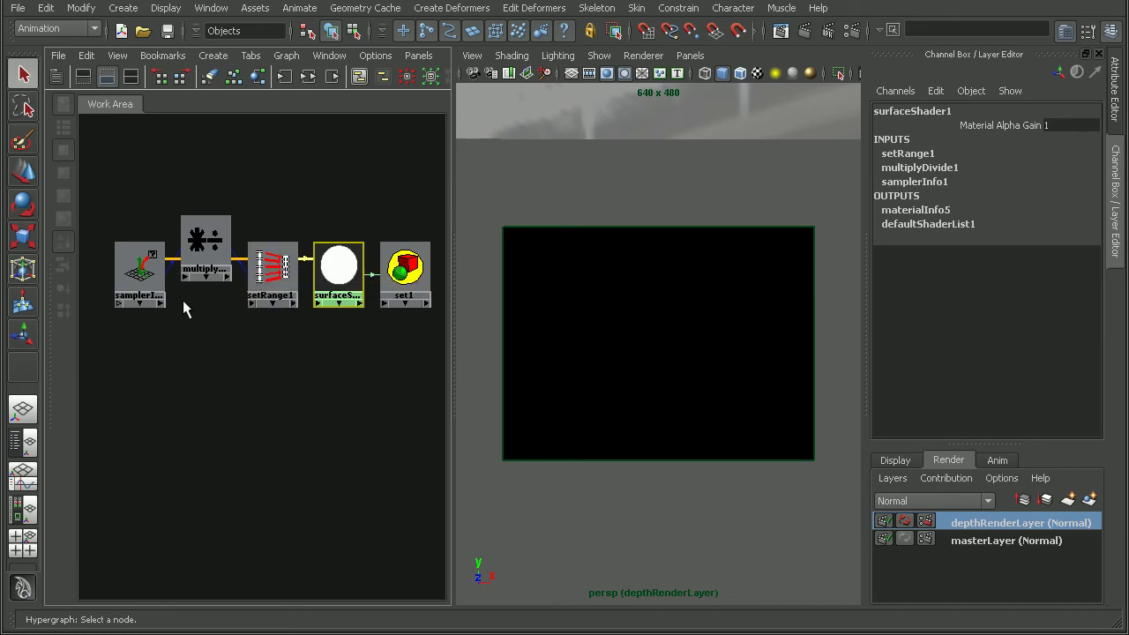
# Step: Examine the samplerInfo1 node's camera clip plane attributes and the connections driving setRange1's Old Min and Old Max values
pyautogui.click(141, 275)
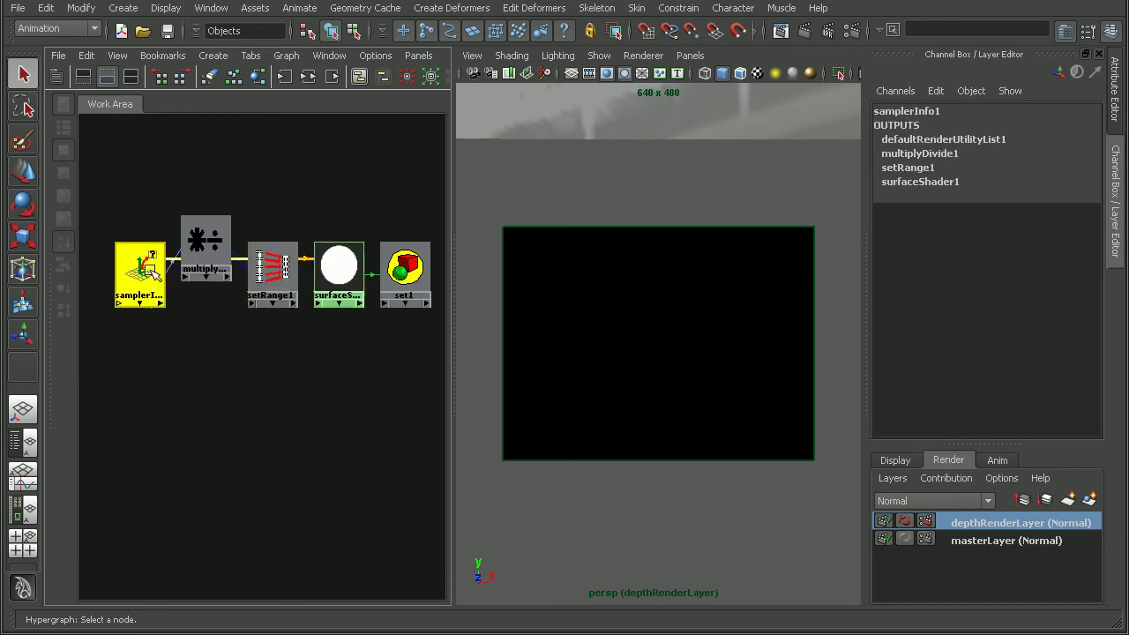
pyautogui.click(1115, 110)
pyautogui.scroll(3, 1091, 325)
pyautogui.scroll(-3, 1091, 325)
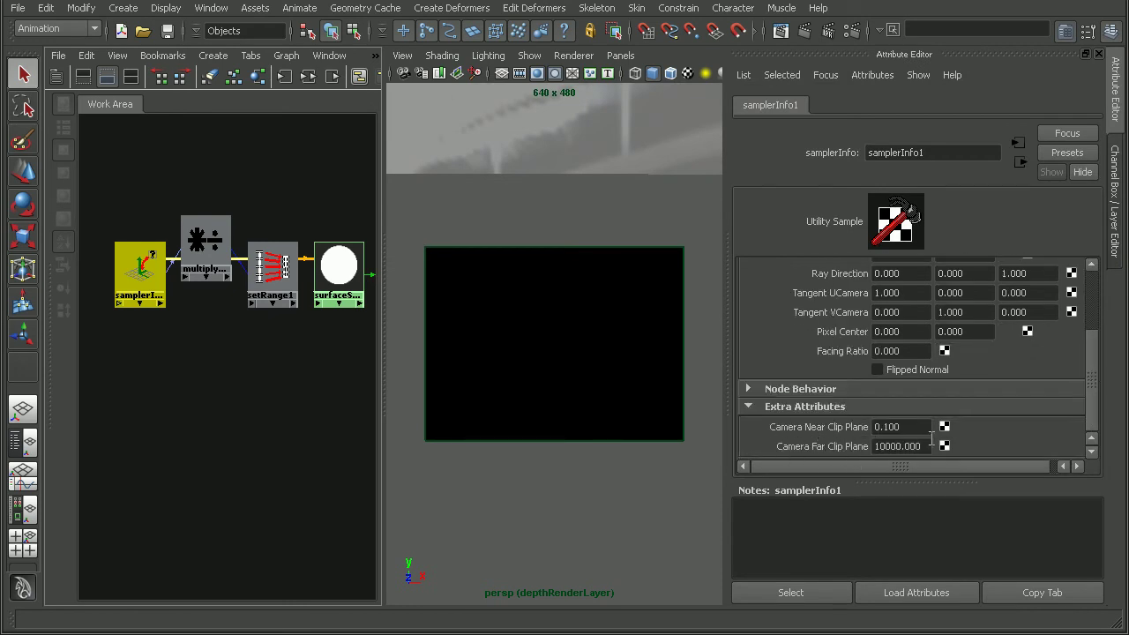
pyautogui.scroll(5, 1091, 381)
pyautogui.click(263, 302)
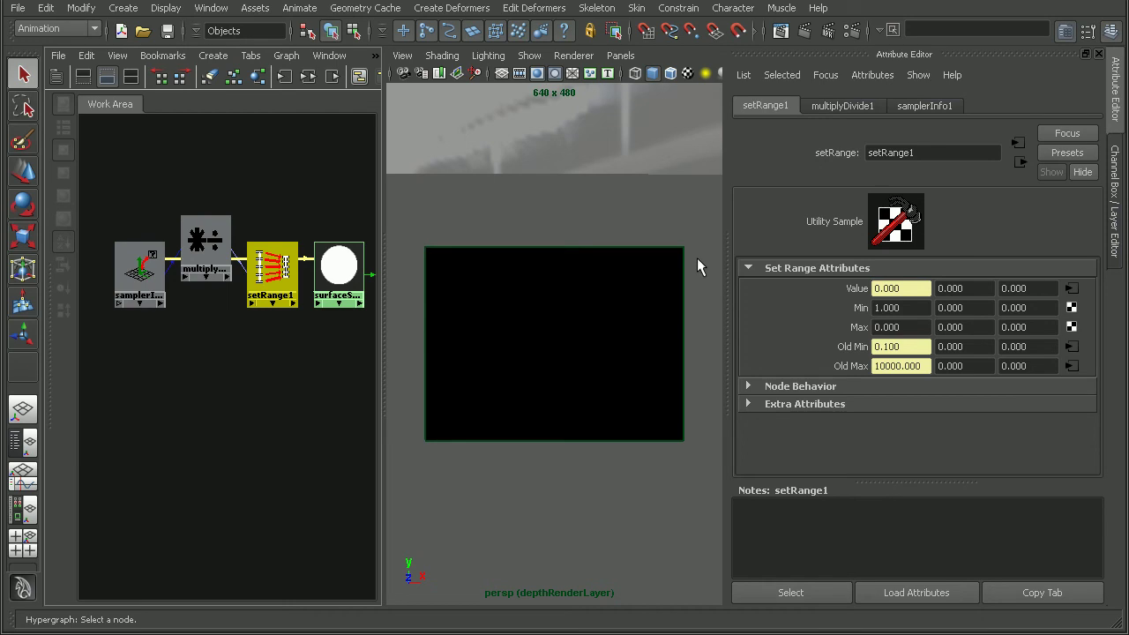
pyautogui.rightClick(900, 347)
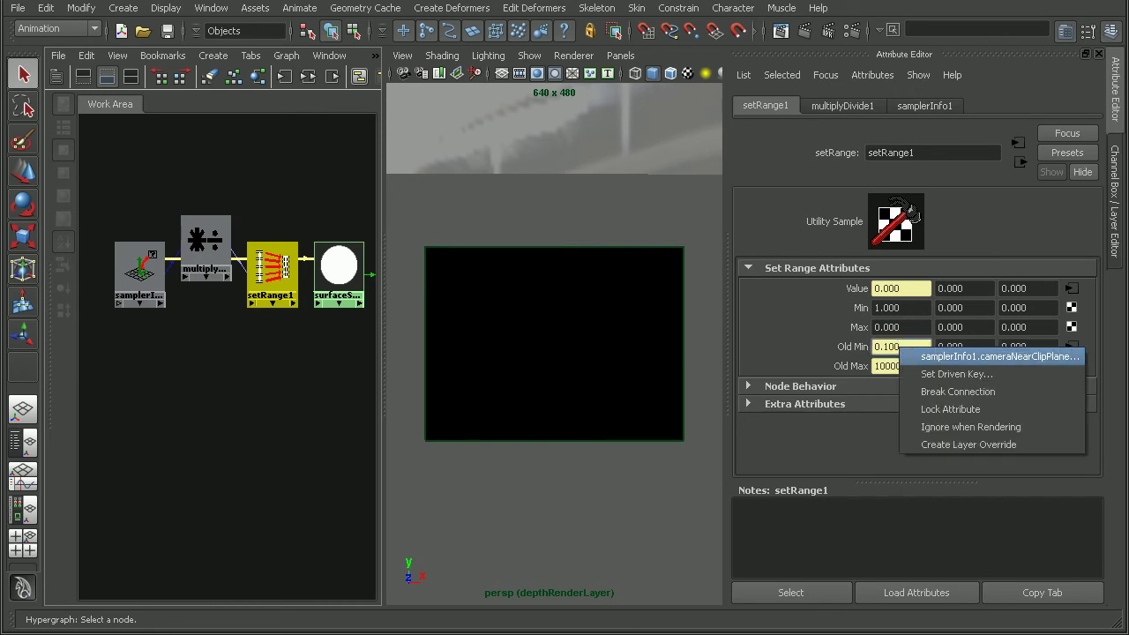
pyautogui.rightClick(892, 366)
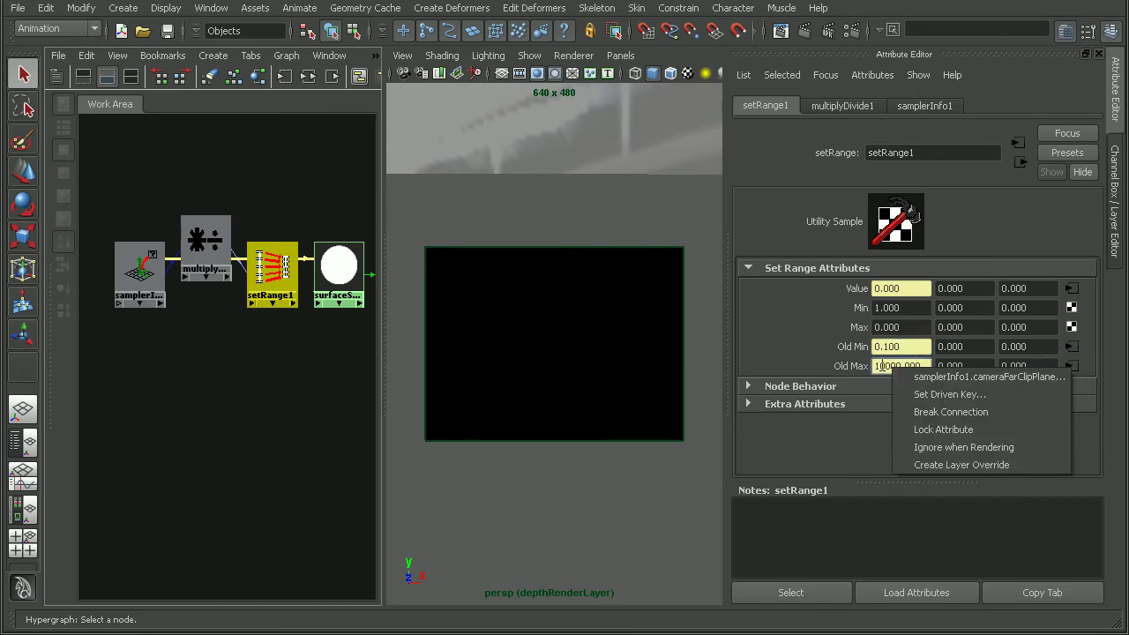
# Step: Break the incoming connections on the first Old Min and Old Max values of setRange1
pyautogui.rightClick(895, 346)
pyautogui.click(938, 393)
pyautogui.rightClick(917, 366)
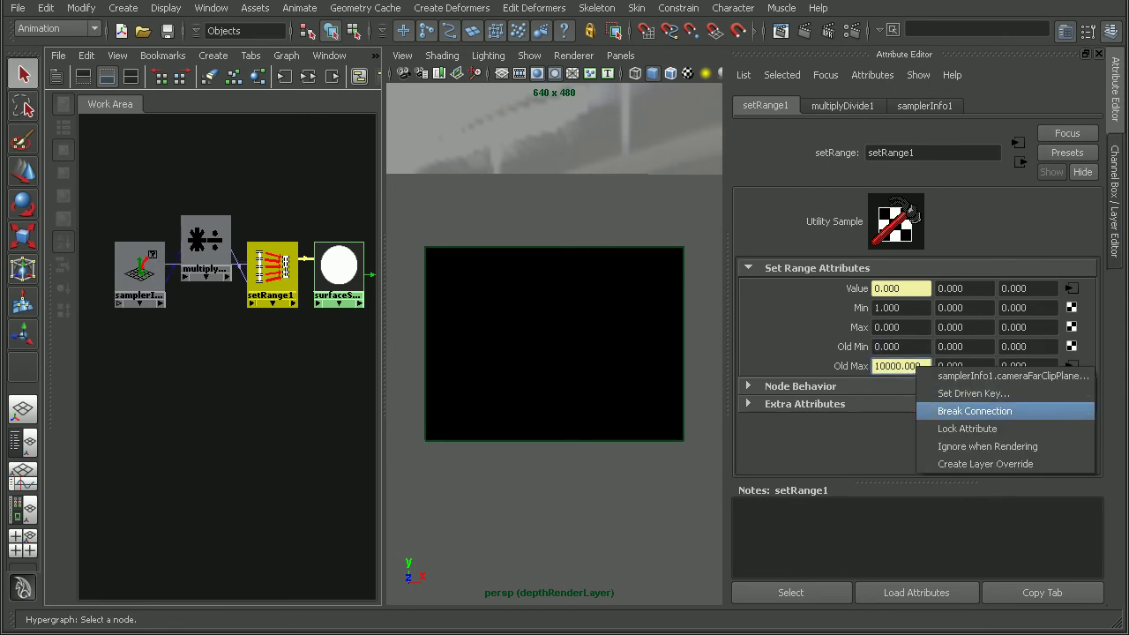
pyautogui.click(974, 411)
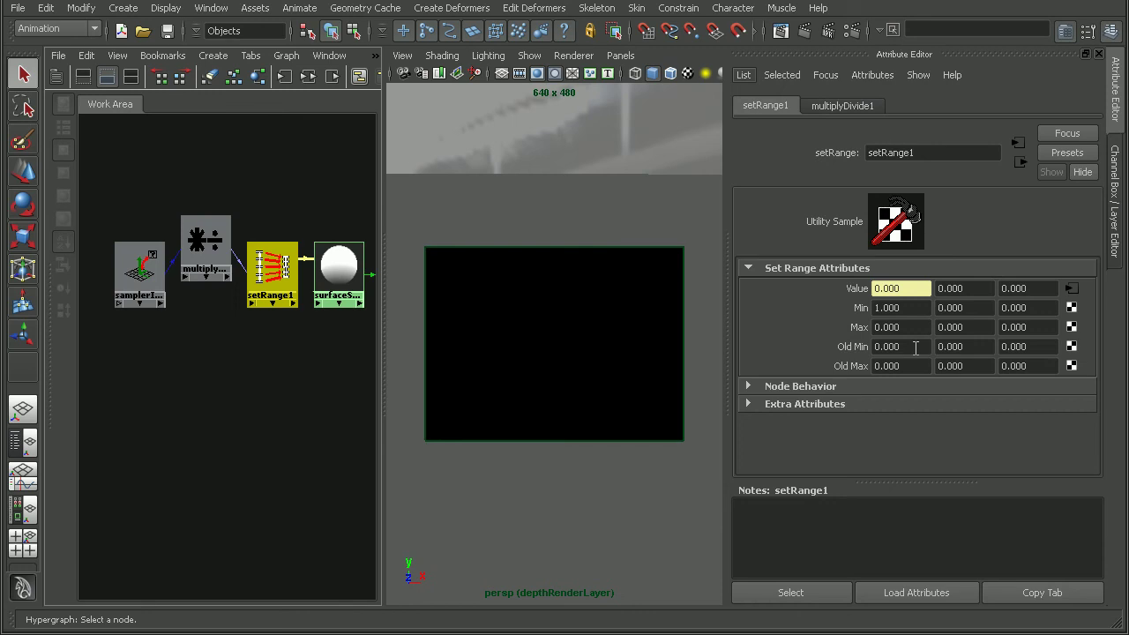
# Step: After checking the persp camera's clip planes, set setRange1's first Old Min to 0.1 and Old Max to 100, and render the persp view
pyautogui.click(905, 346)
pyautogui.click(404, 74)
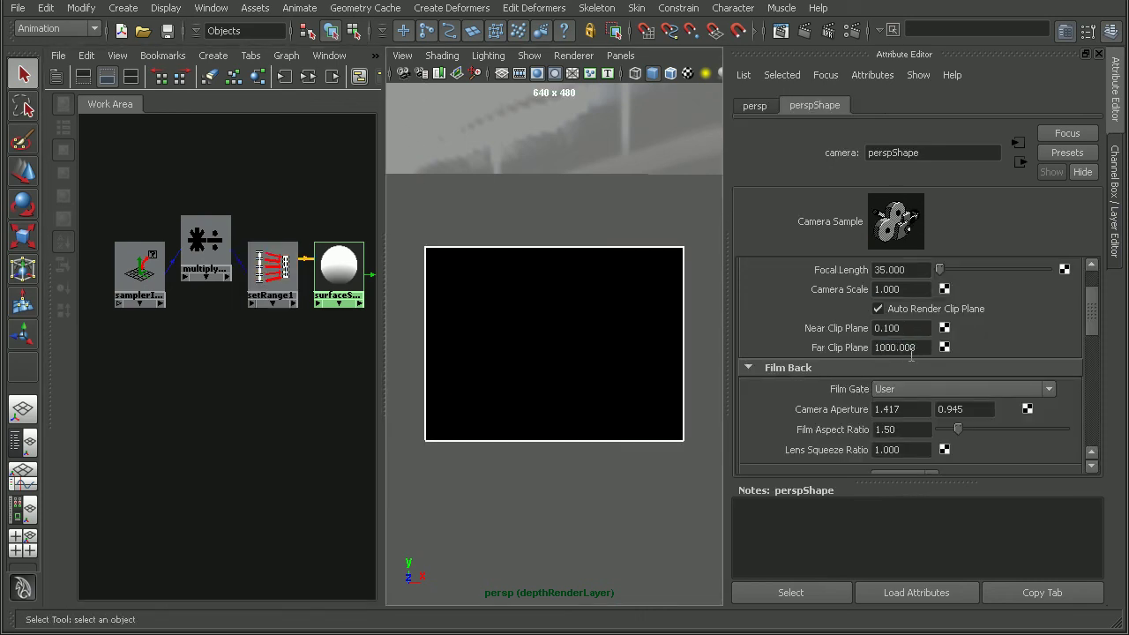
pyautogui.click(276, 284)
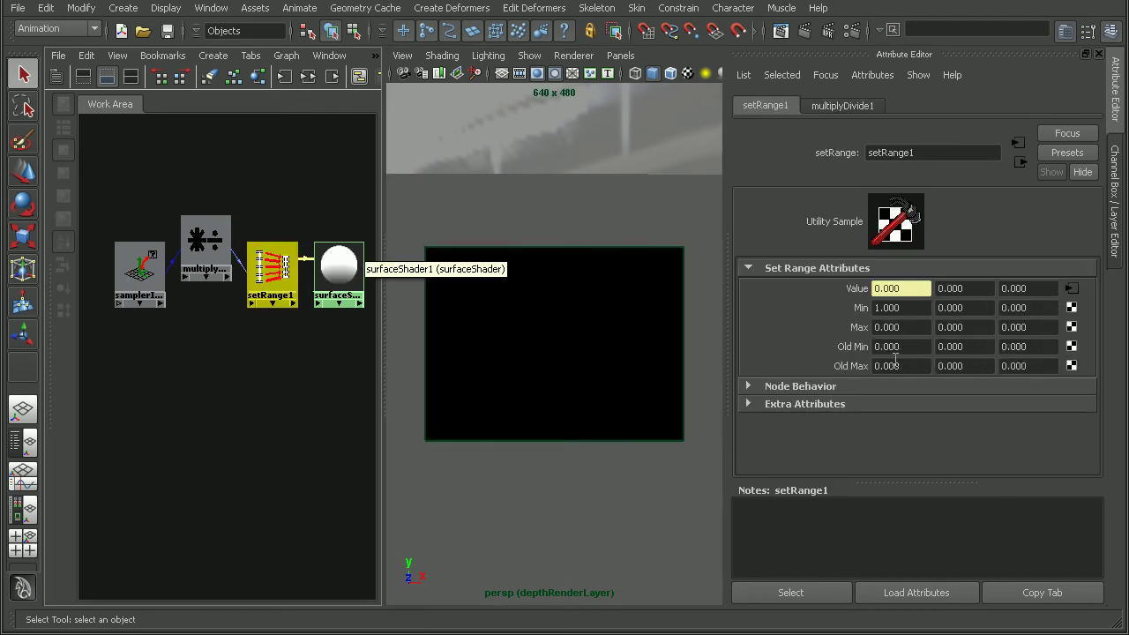
pyautogui.click(896, 347)
pyautogui.write('0.1')
pyautogui.click(918, 369)
pyautogui.write('100')
pyautogui.press('Return')
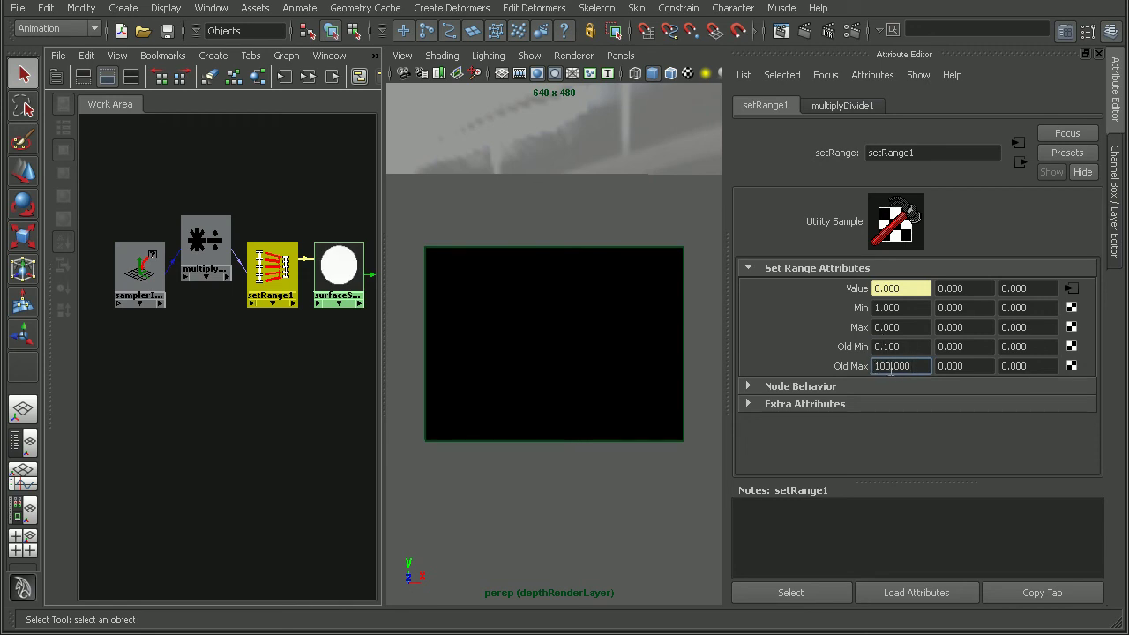
pyautogui.click(799, 33)
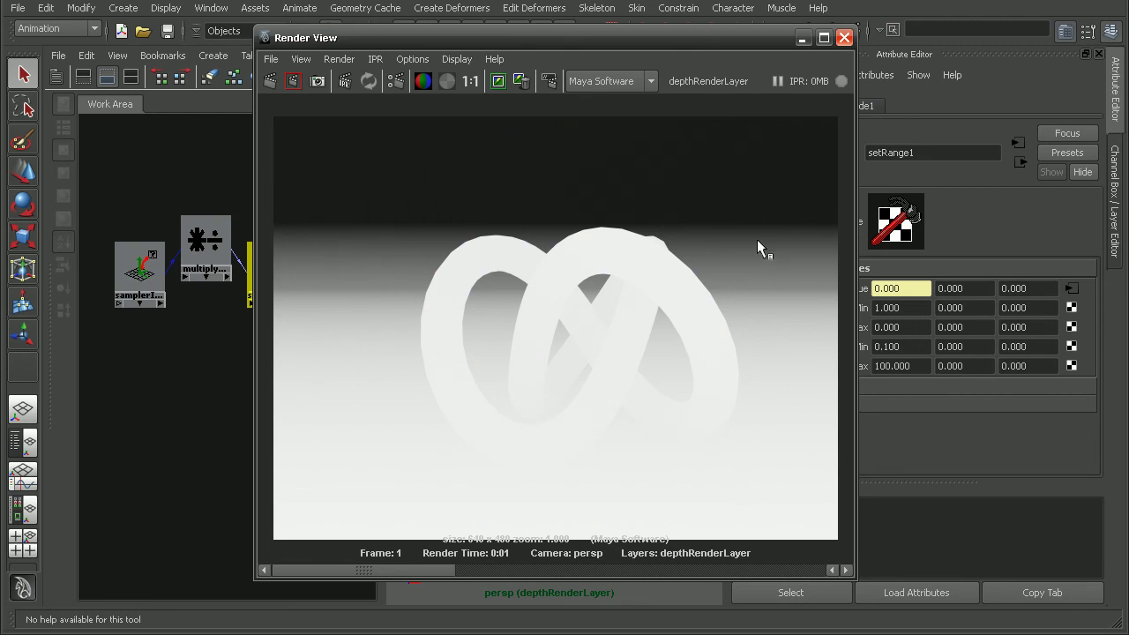
# Step: Render the depth layer through the stereo rig's stereoCameraLeft camera
pyautogui.moveTo(697, 36); pyautogui.dragTo(659, 41)
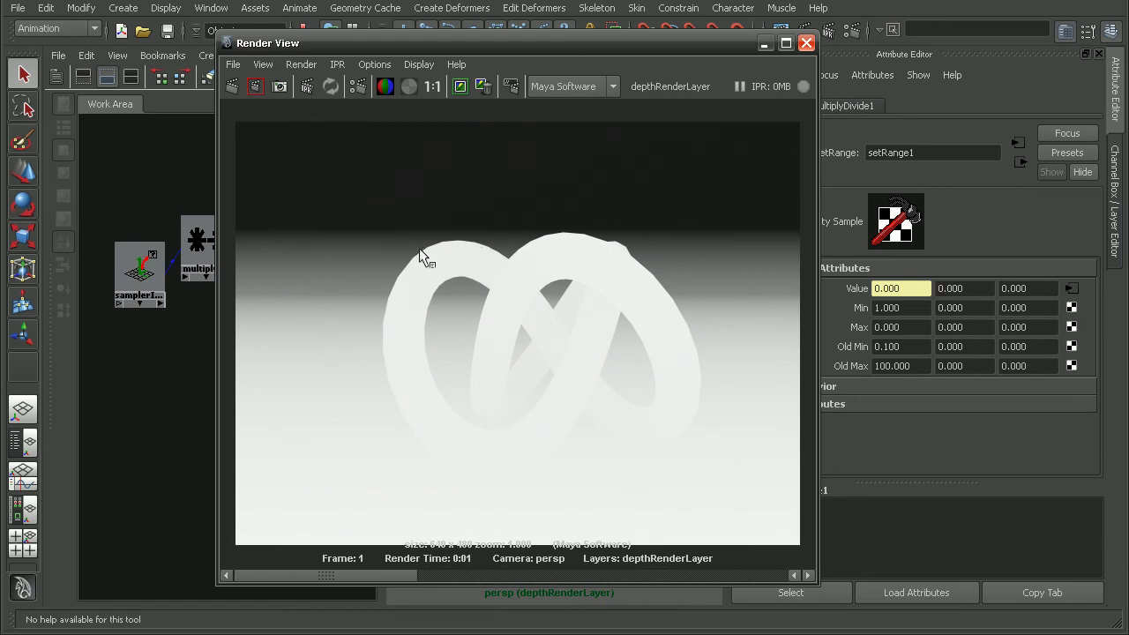
pyautogui.click(300, 64)
pyautogui.moveTo(312, 165)
pyautogui.moveTo(524, 232)
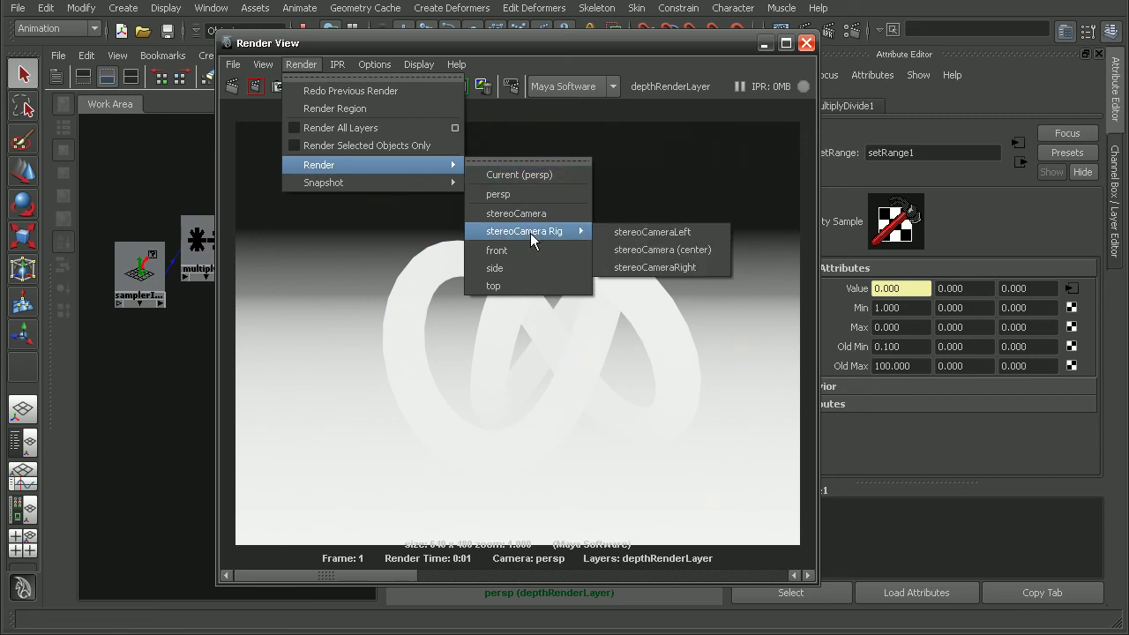
pyautogui.click(667, 232)
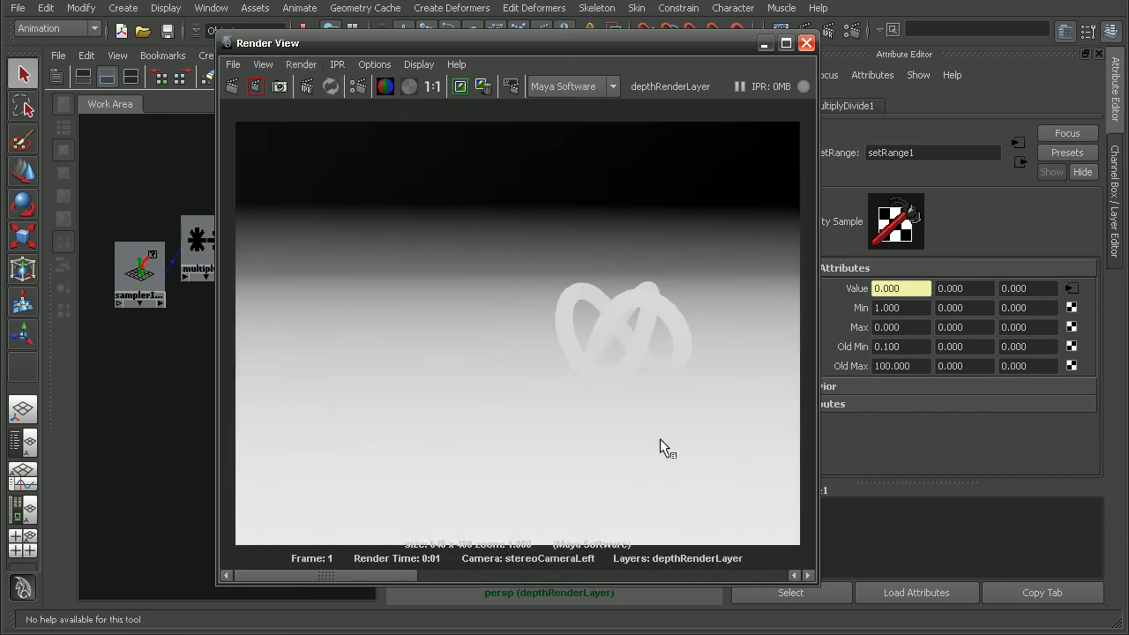
# Step: Render the depth layer through the stereo rig's stereoCameraRight camera
pyautogui.click(301, 64)
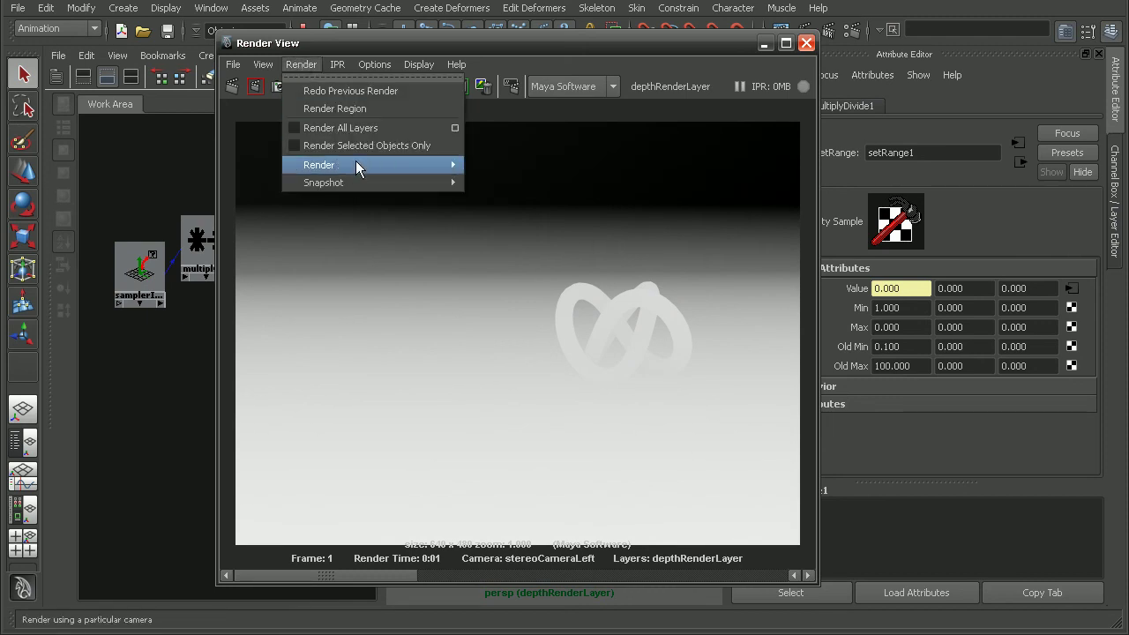
pyautogui.moveTo(356, 165)
pyautogui.moveTo(529, 231)
pyautogui.click(702, 267)
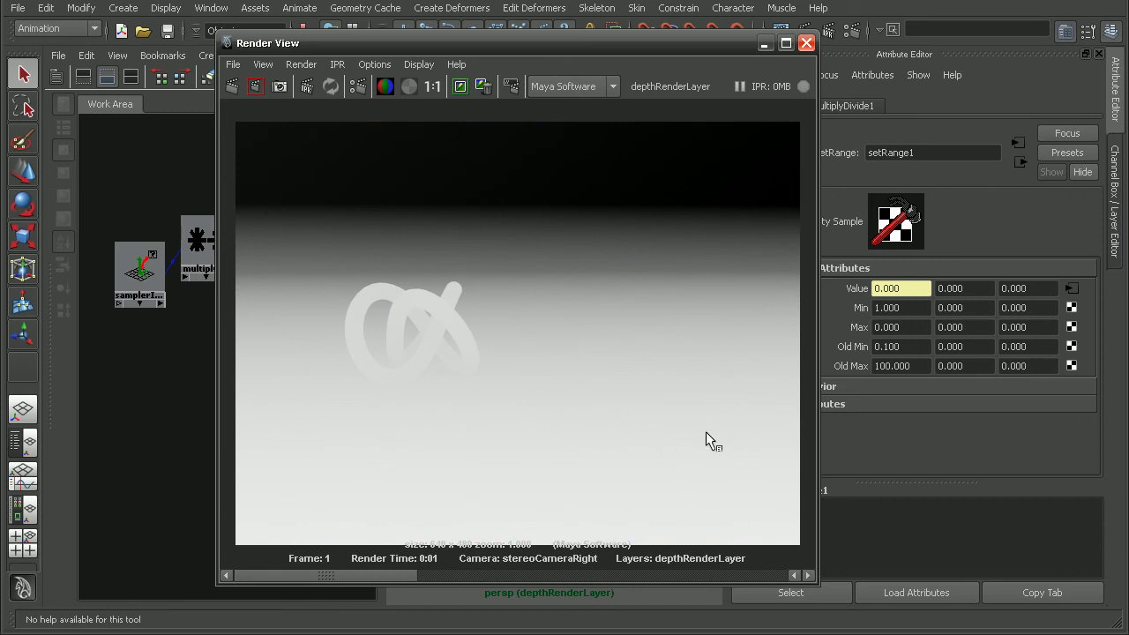
# Step: Check the file output and Renderable Cameras options in the render settings for the depth layer
pyautogui.click(851, 34)
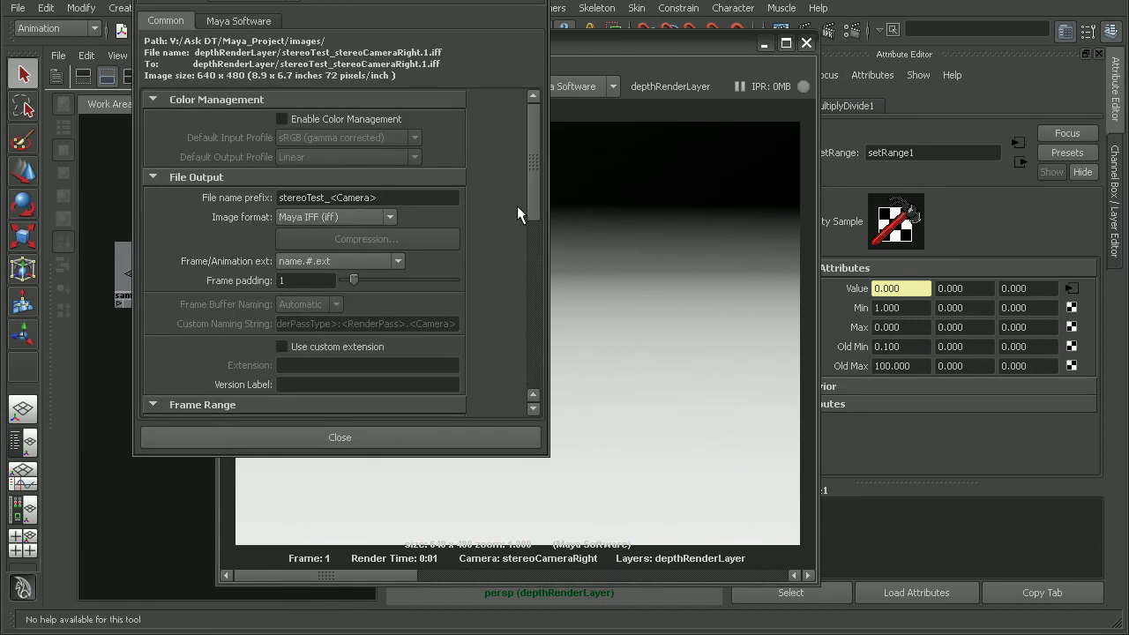
pyautogui.moveTo(529, 210); pyautogui.dragTo(530, 316)
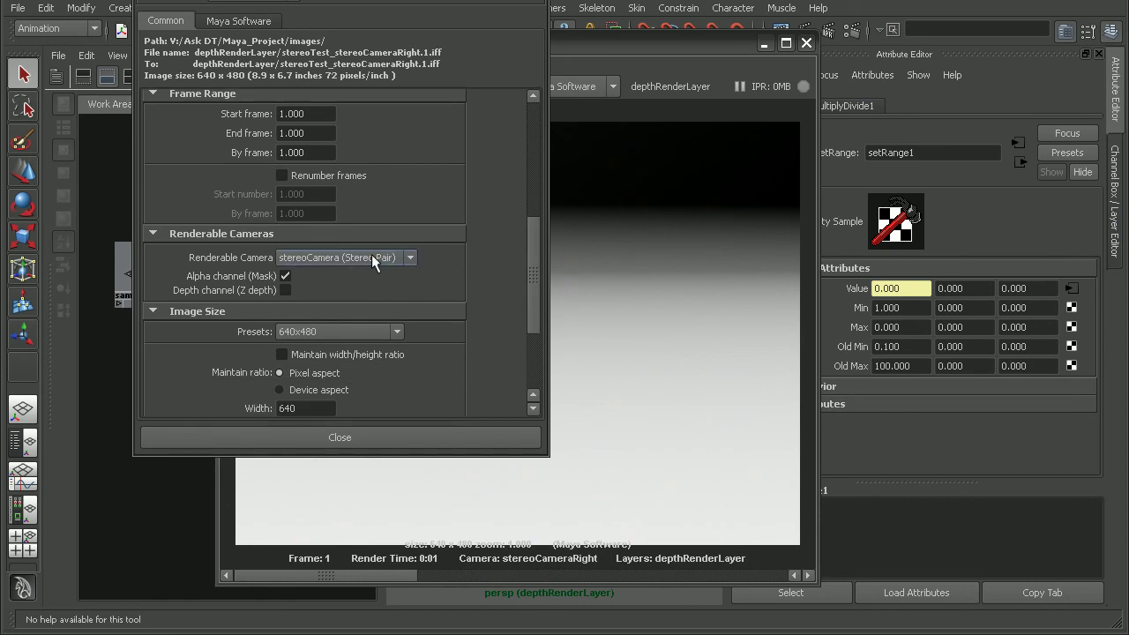